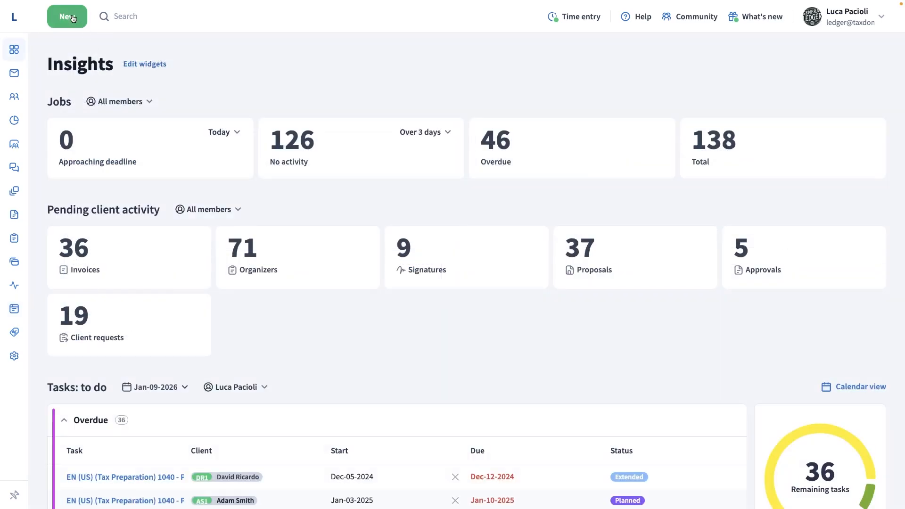
# Review where message templates apply: a new chat and the Send message automation in the 1040 - Individual Tax Return pipeline.
pyautogui.click(67, 16)
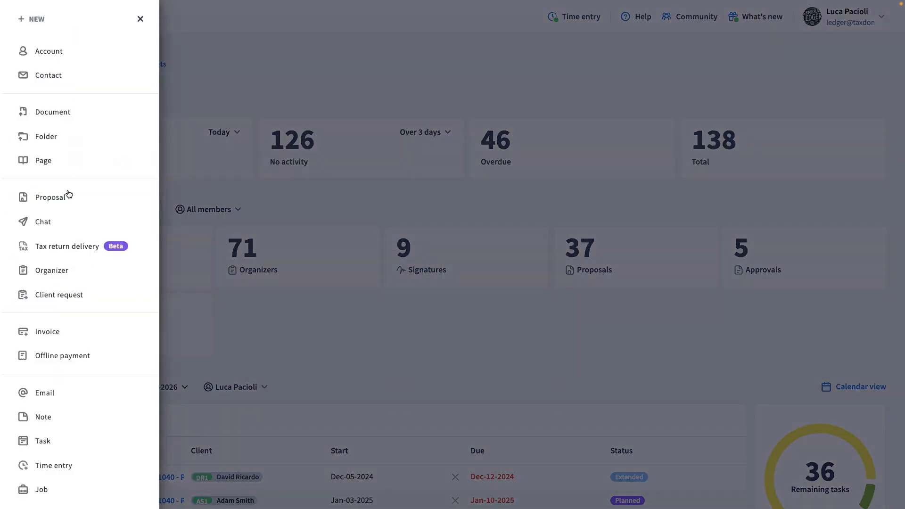
pyautogui.click(54, 223)
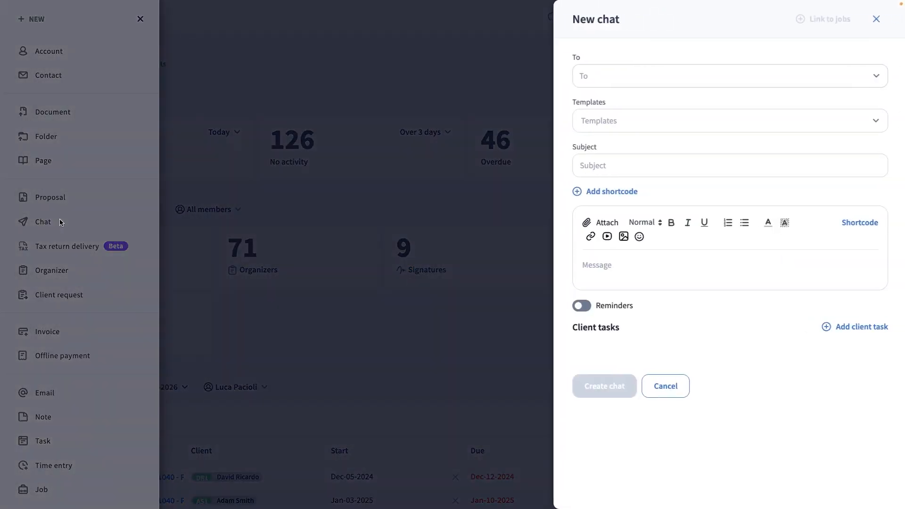
pyautogui.click(637, 123)
pyautogui.click(636, 171)
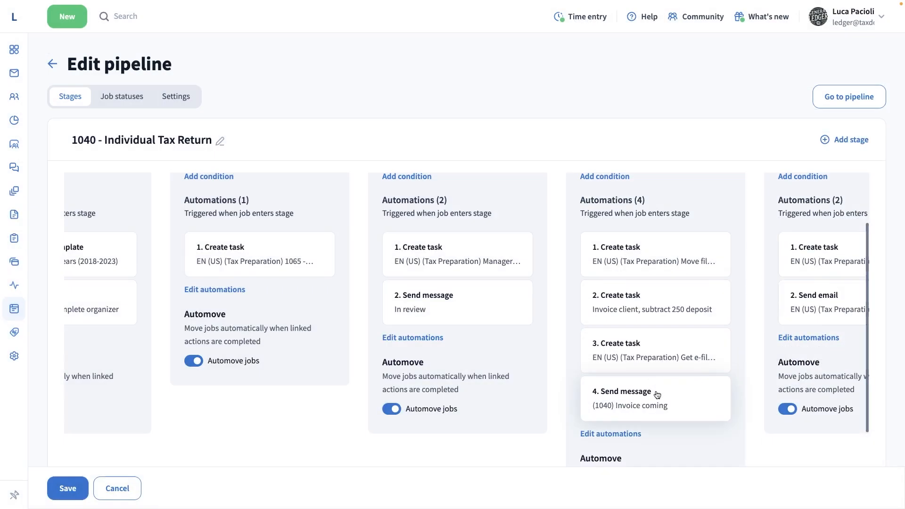
pyautogui.click(657, 385)
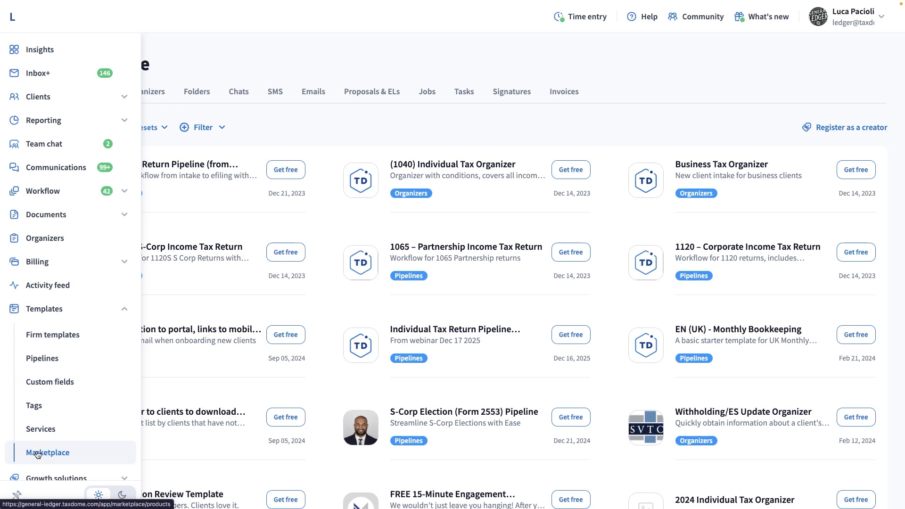
# Get the Free TaxDome Chat Template for Payment Issues! from the chat templates in the Marketplace.
pyautogui.click(239, 92)
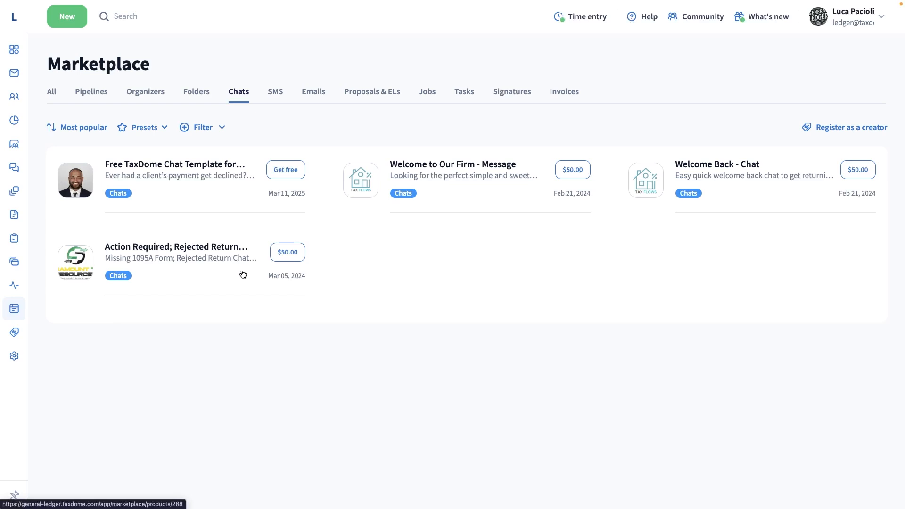
pyautogui.click(214, 167)
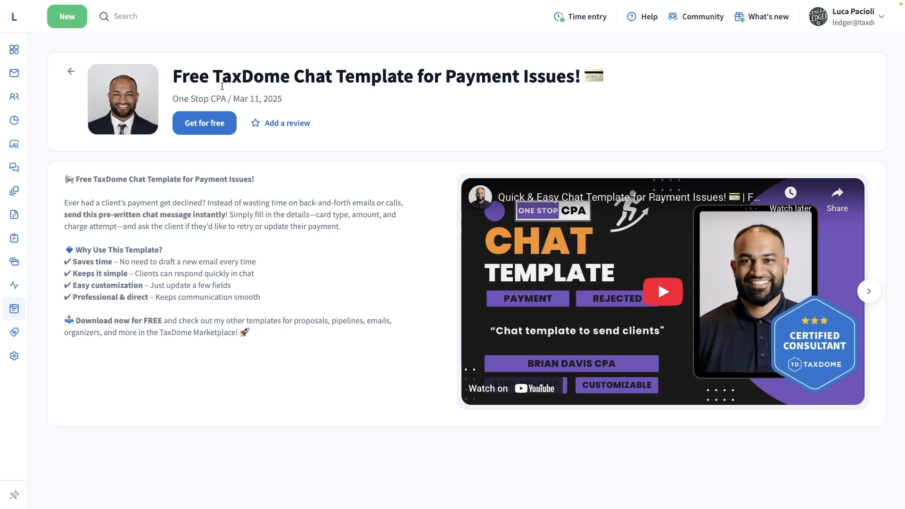
pyautogui.click(220, 119)
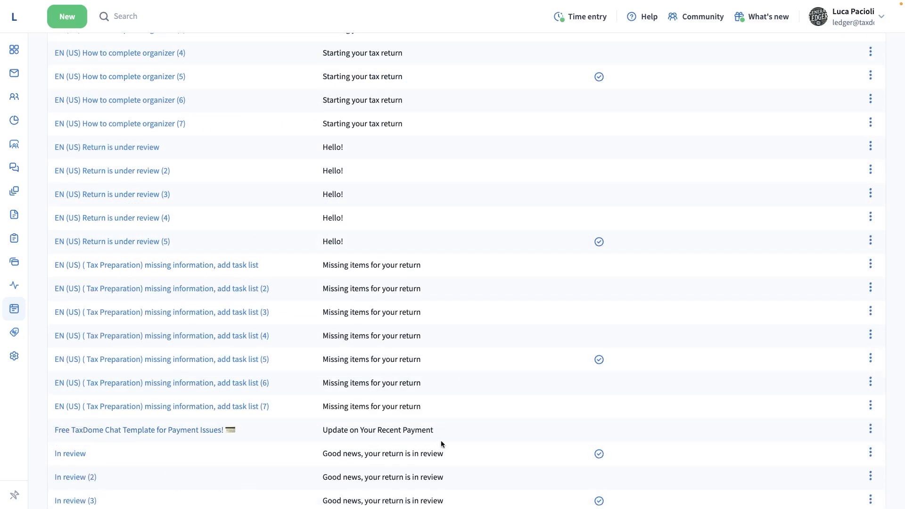
# Open the Free TaxDome Chat Template for Payment Issues! for editing and shorten its template name to "Payment Issues!".
pyautogui.click(128, 431)
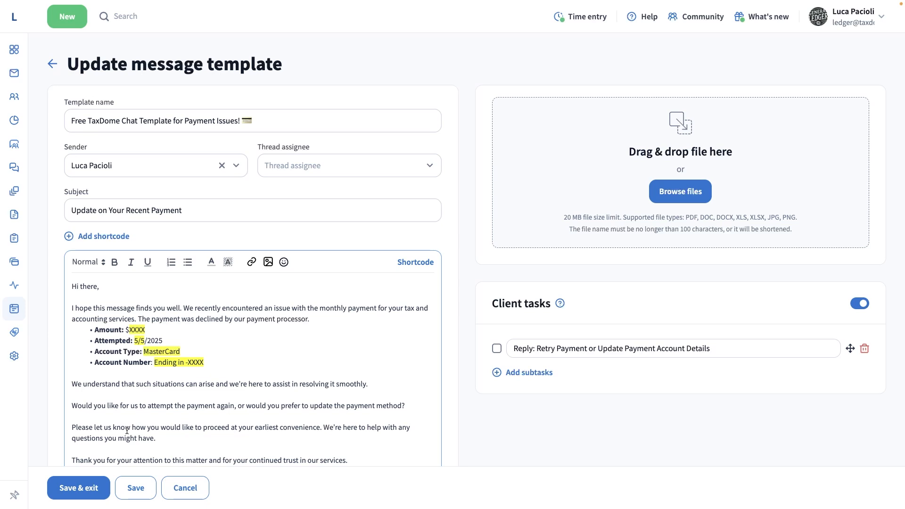
pyautogui.moveTo(183, 121); pyautogui.dragTo(44, 119)
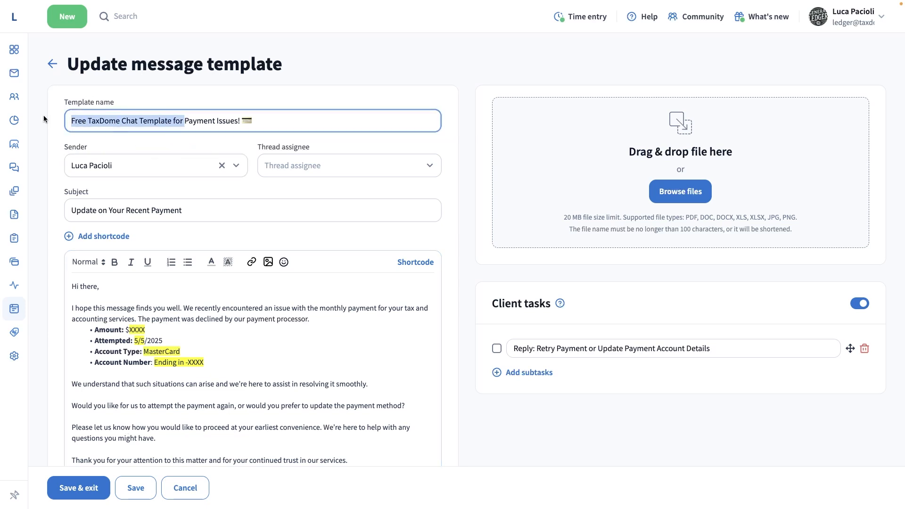
pyautogui.press('BackSpace')
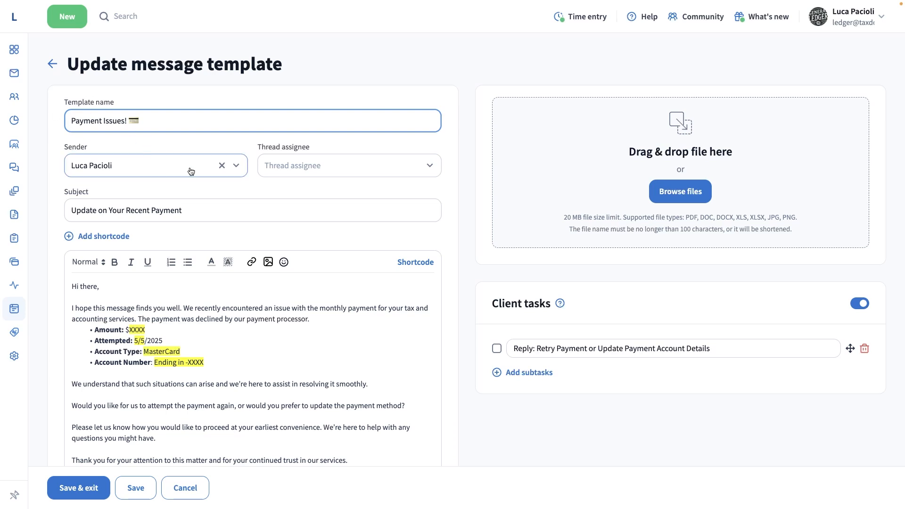
# Check the sender options without changing the sender, and set a different team member as the template's thread assignee.
pyautogui.click(236, 167)
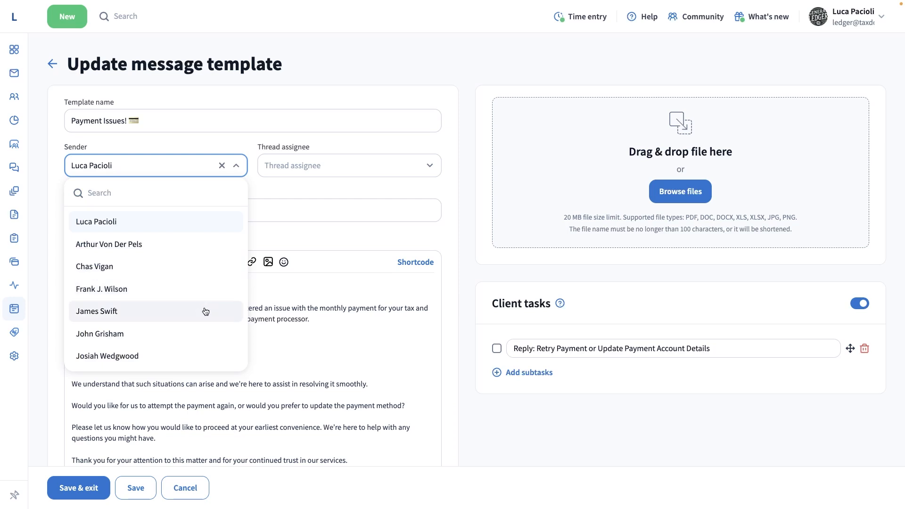
pyautogui.click(221, 164)
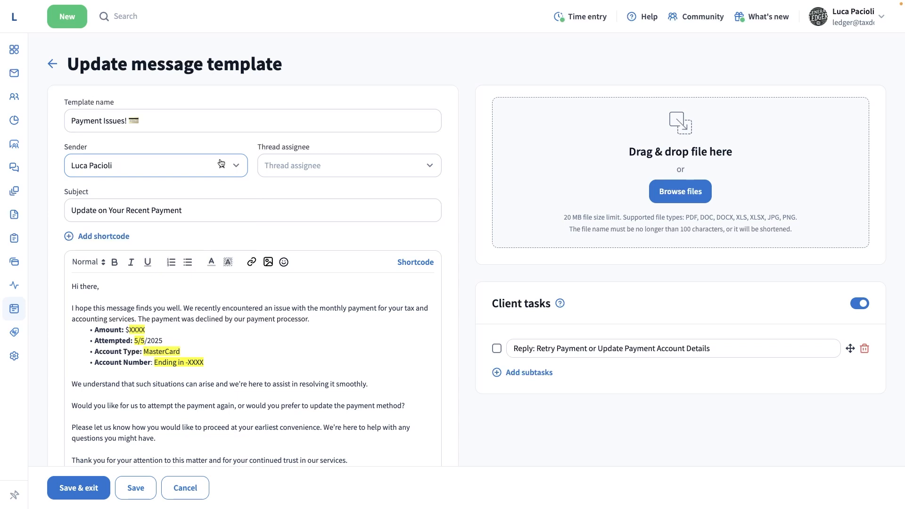
pyautogui.click(285, 172)
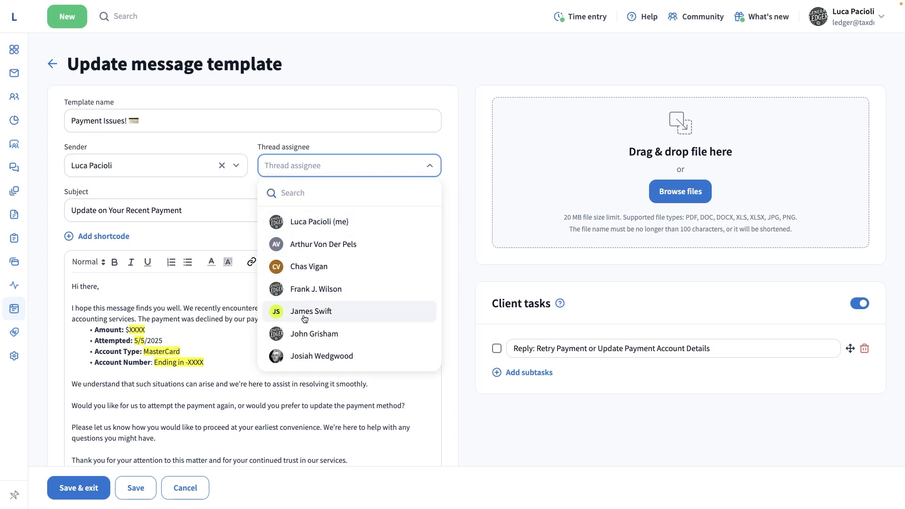
pyautogui.click(303, 335)
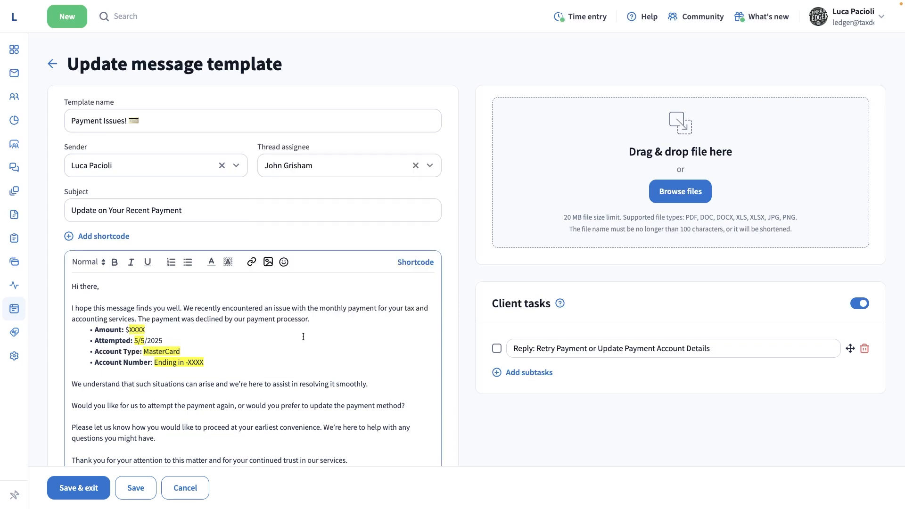
# Insert the Account name shortcode followed by a colon at the start of the template's subject.
pyautogui.click(234, 211)
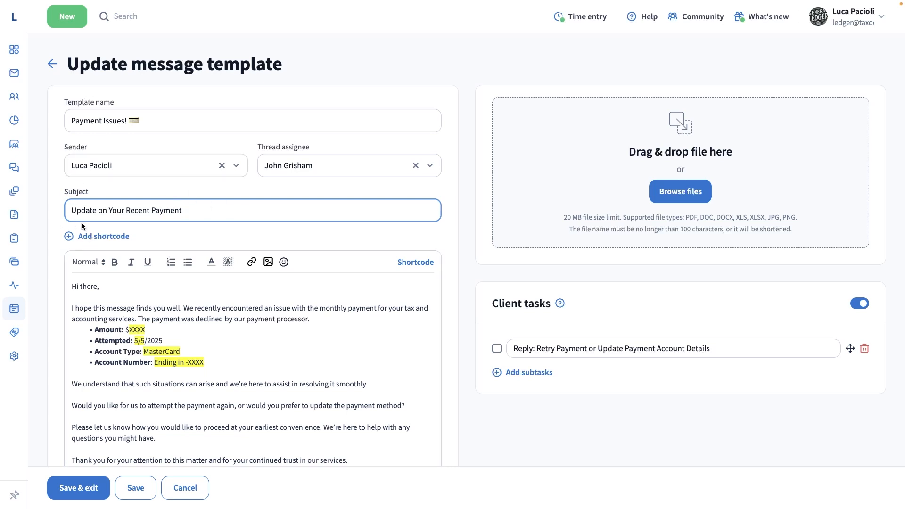
pyautogui.click(72, 210)
pyautogui.click(88, 234)
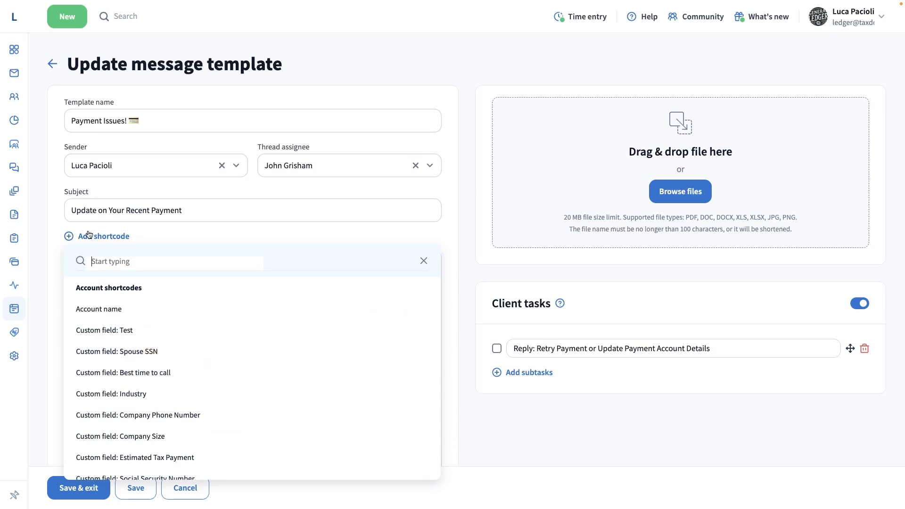
pyautogui.click(99, 303)
pyautogui.write(':')
pyautogui.click(44, 203)
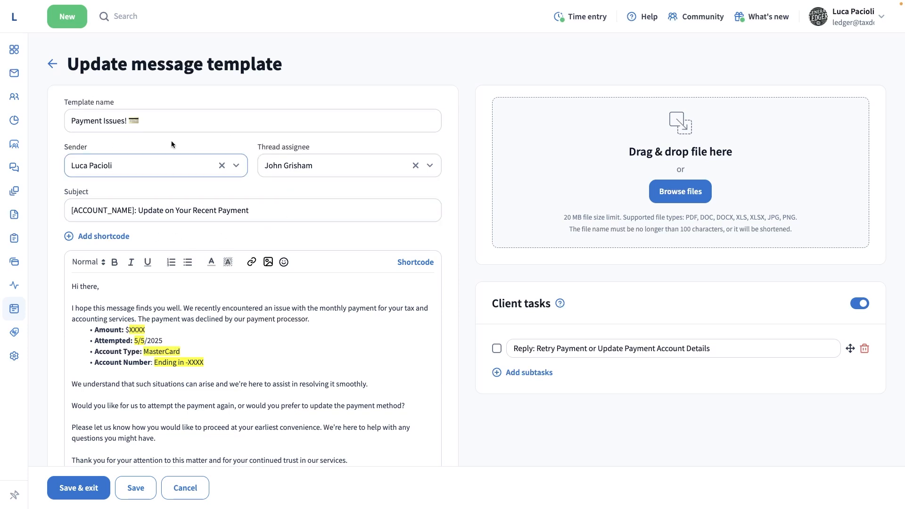
# Replace "there" in the message greeting with the Account name shortcode.
pyautogui.scroll(-2, 197, 241)
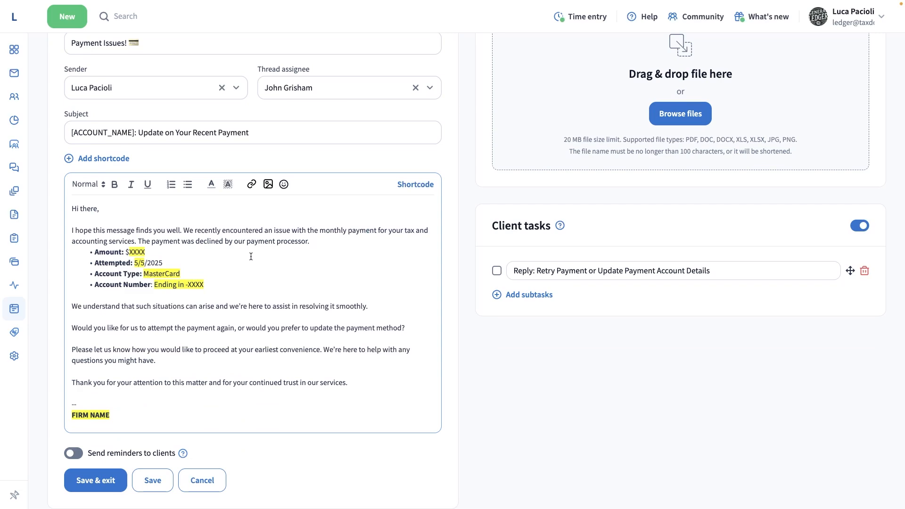
pyautogui.scroll(2, 250, 256)
pyautogui.click(410, 259)
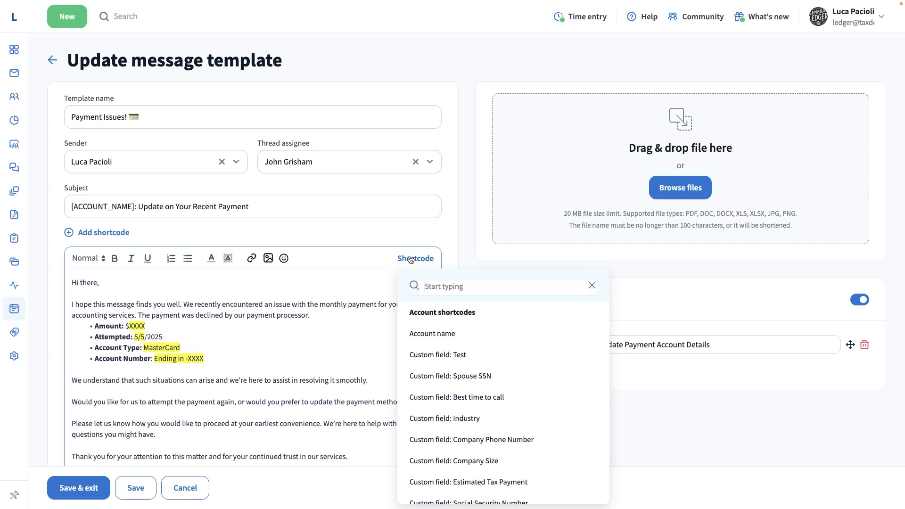
pyautogui.click(419, 334)
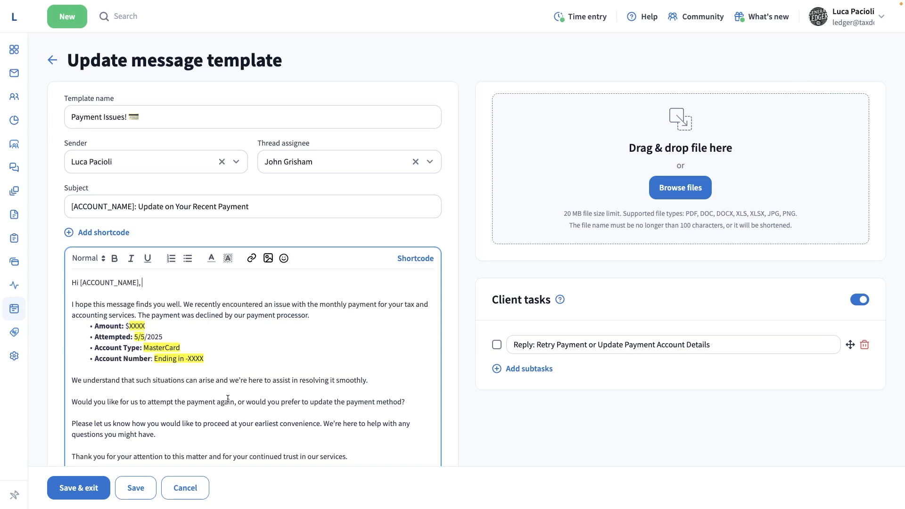
# Look over the message body and check the file picker for attachments without adding a file.
pyautogui.scroll(-3, 227, 399)
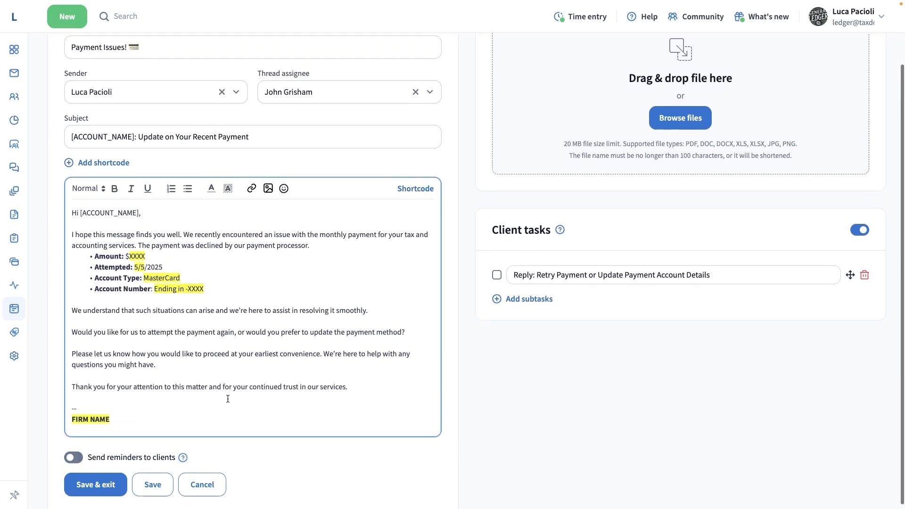
pyautogui.scroll(3, 227, 398)
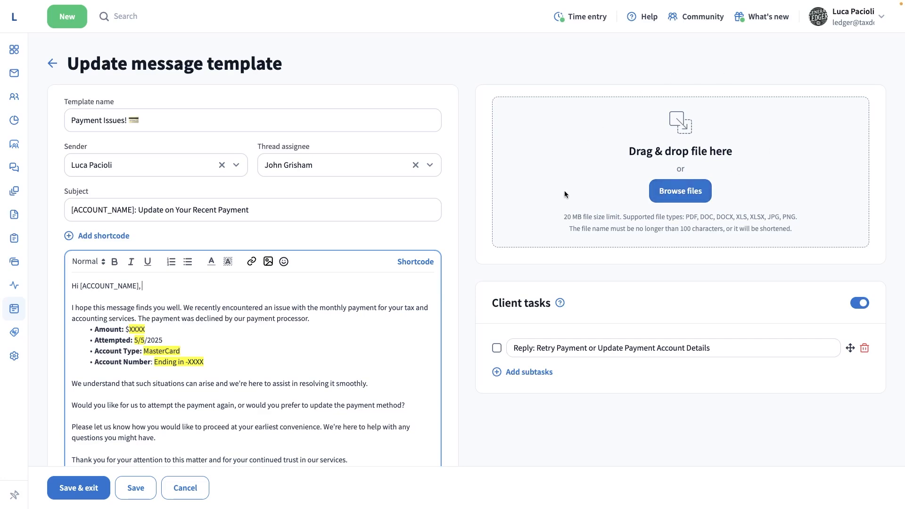
pyautogui.click(696, 194)
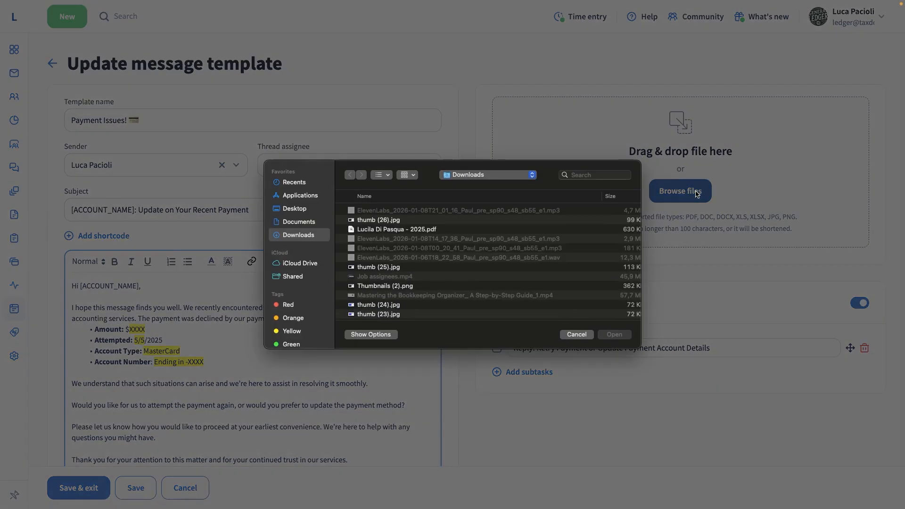
pyautogui.click(577, 334)
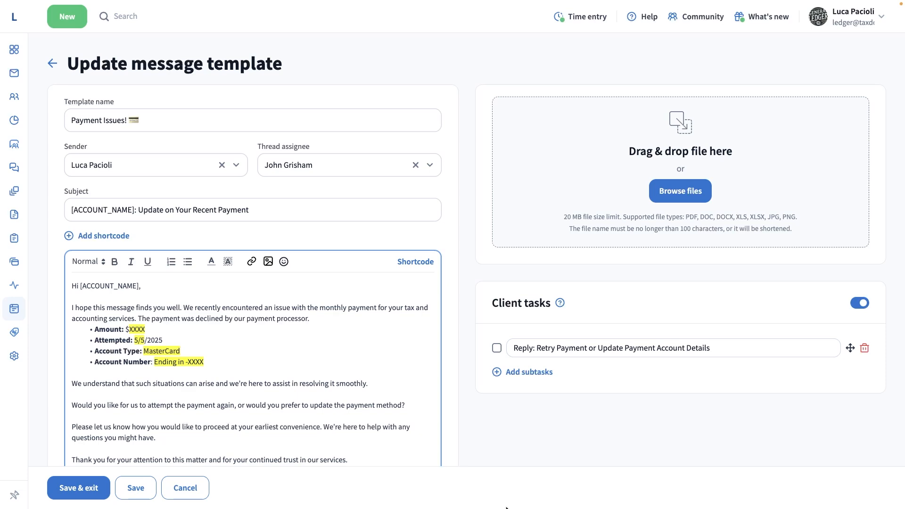
# Enable client reminders with 1 day until the next reminder and 2 reminders, and save and close the template.
pyautogui.scroll(-2, 174, 438)
pyautogui.click(73, 453)
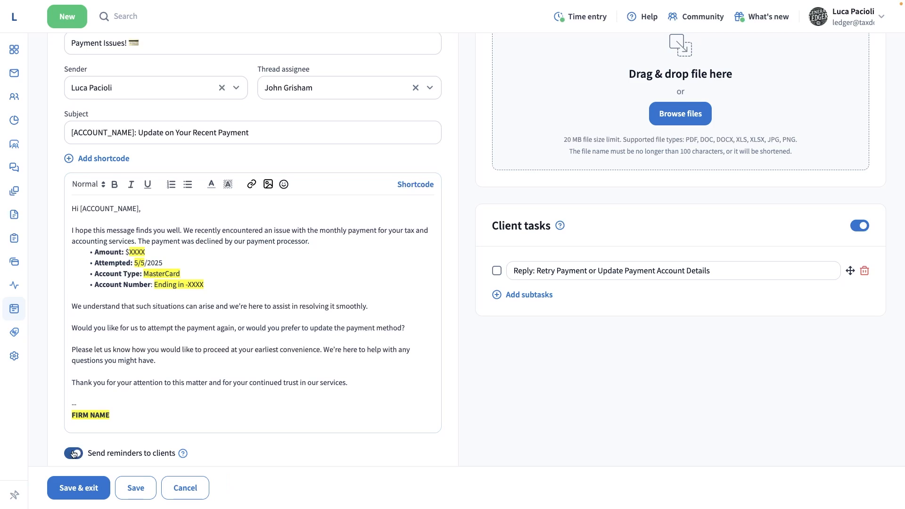
pyautogui.scroll(-2, 73, 452)
pyautogui.click(76, 447)
pyautogui.click(73, 426)
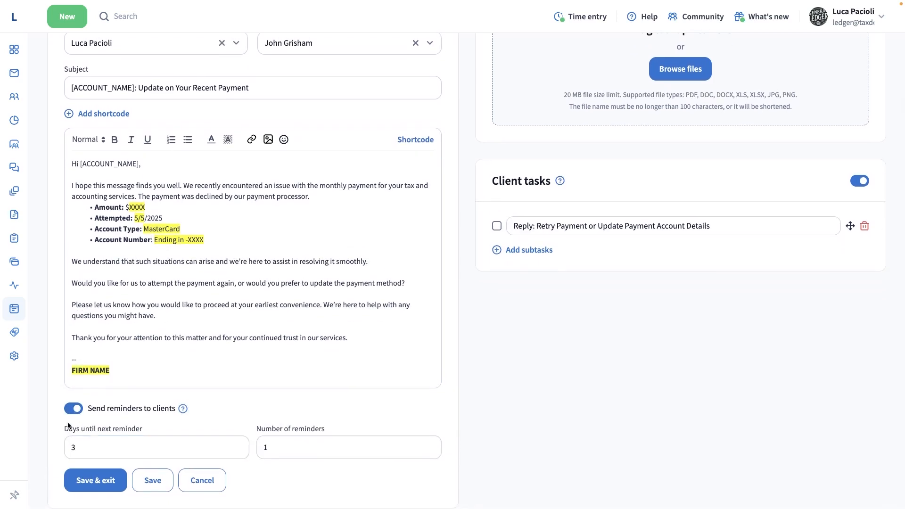
pyautogui.click(76, 454)
pyautogui.doubleClick(72, 447)
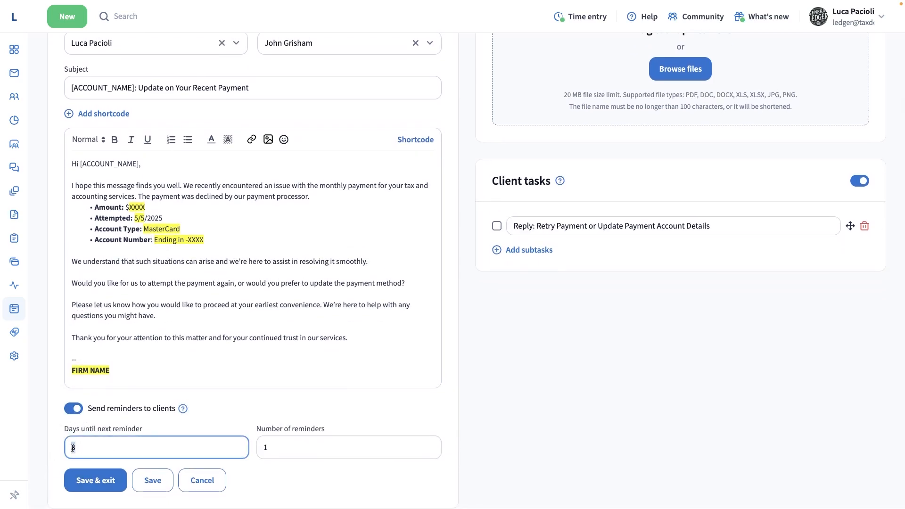
pyautogui.write('1')
pyautogui.click(259, 450)
pyautogui.doubleClick(258, 451)
pyautogui.write('2')
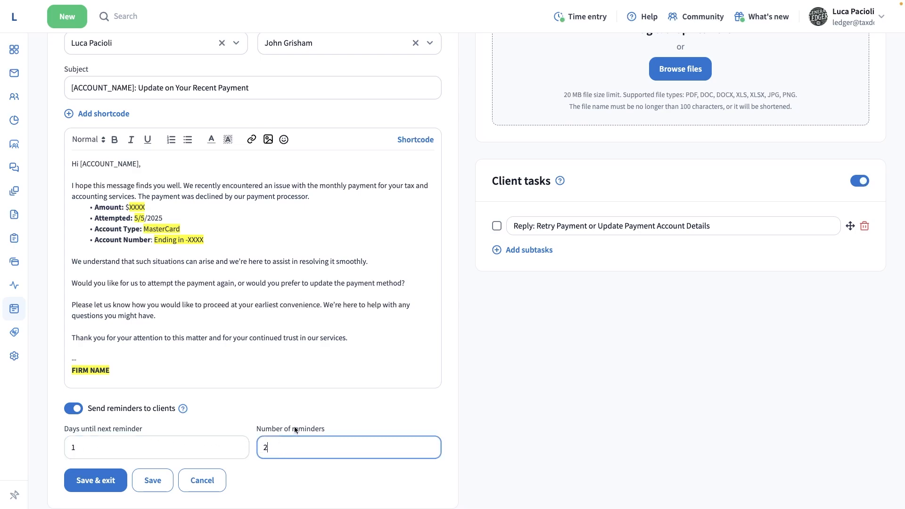
pyautogui.click(100, 479)
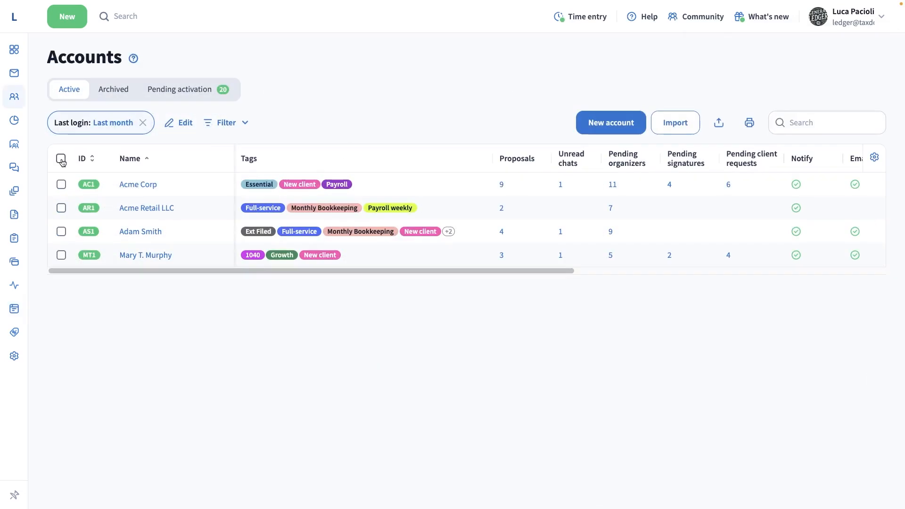
# Select all four listed accounts and start a bulk message to them.
pyautogui.click(61, 158)
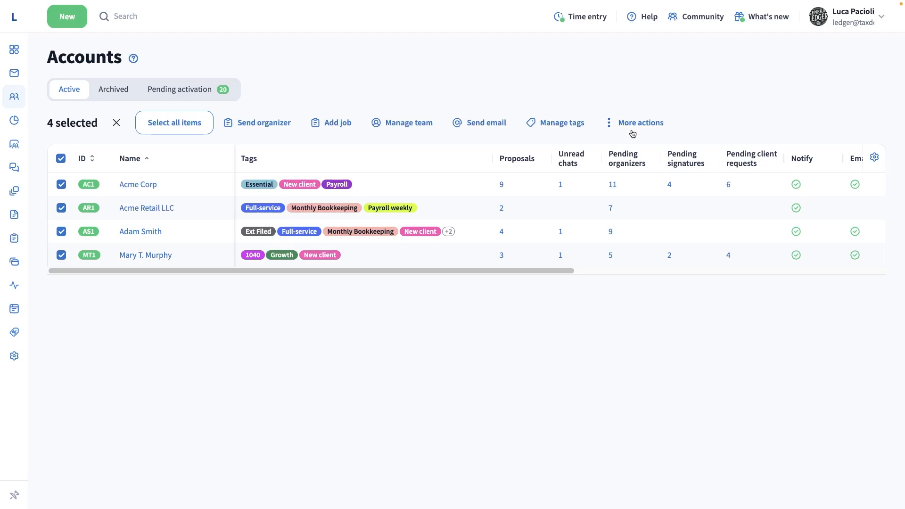
pyautogui.click(646, 122)
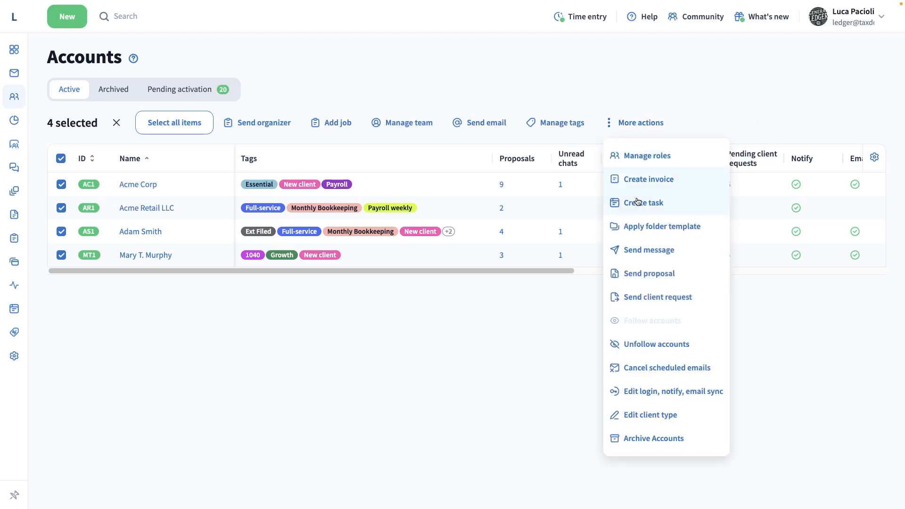
pyautogui.click(633, 255)
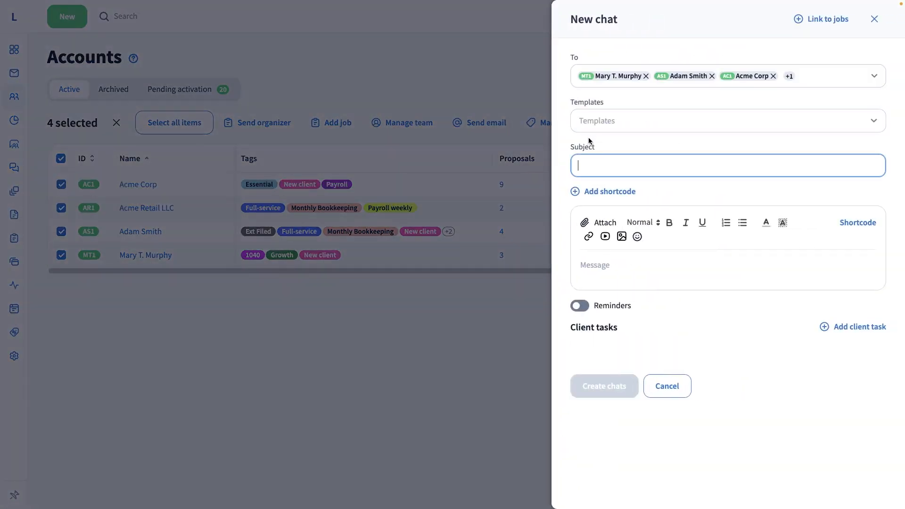
# Apply the "Payment Issues!" template to the new chat and delete the bulleted payment details from its message body.
pyautogui.click(588, 123)
pyautogui.write('paymen')
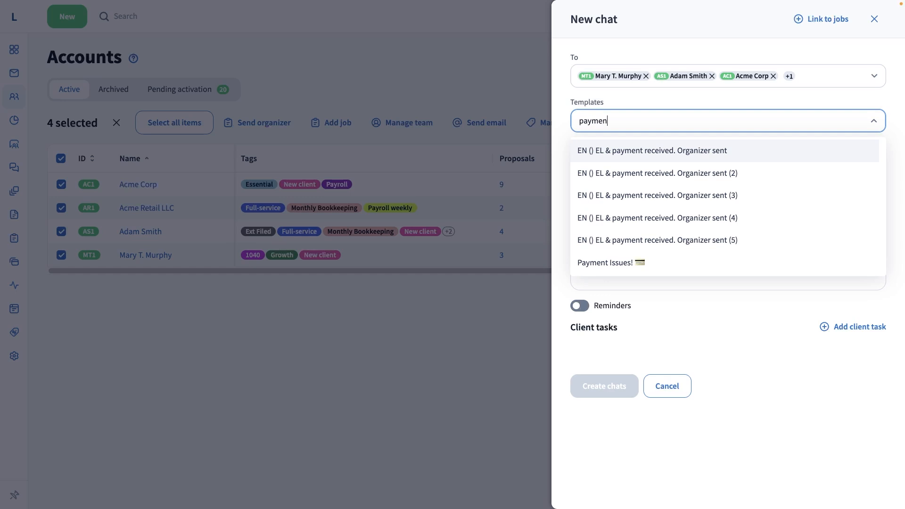
pyautogui.click(589, 262)
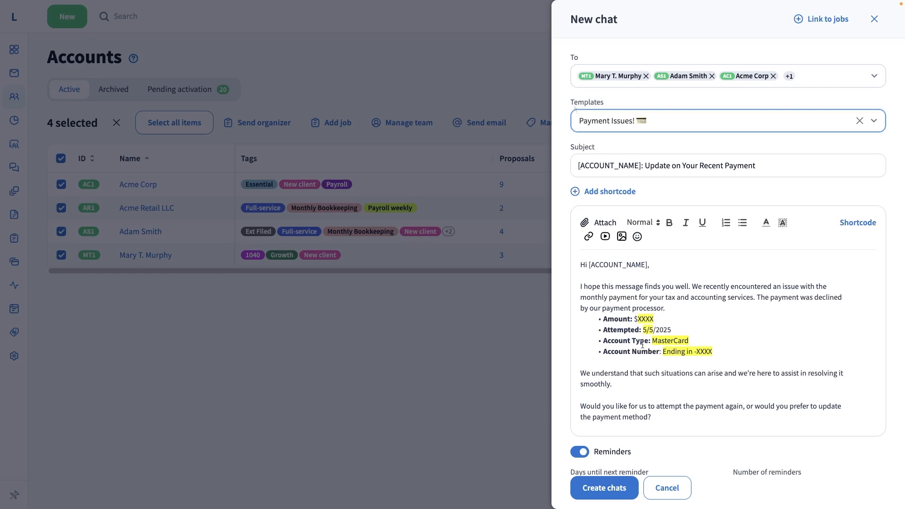
pyautogui.moveTo(713, 352); pyautogui.dragTo(586, 321)
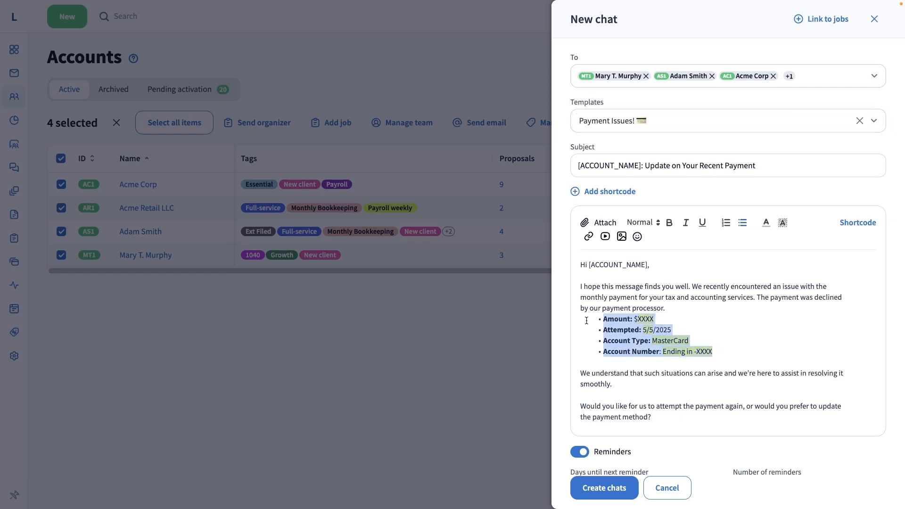
pyautogui.press('BackSpace')
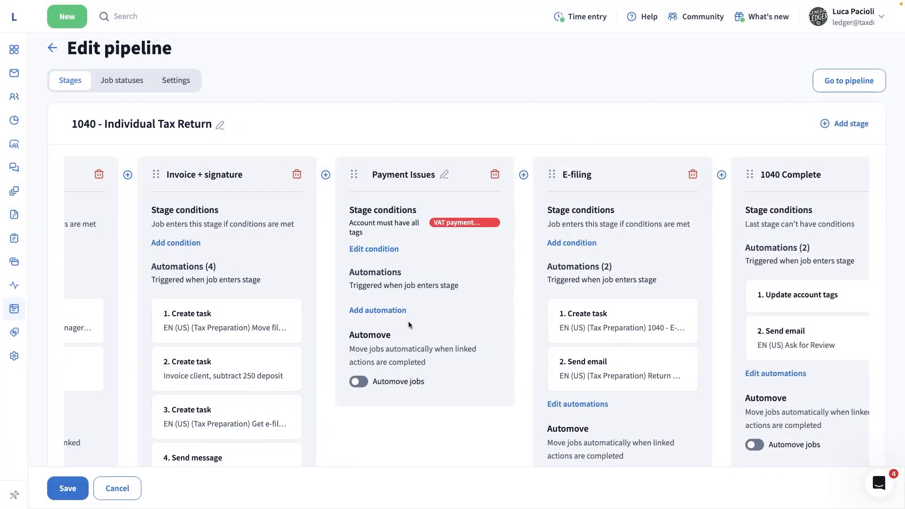
# Add a Send message automation using the "Payment Issues!" template to the Payment Issues stage of the 1040 - Individual Tax Return pipeline.
pyautogui.click(392, 309)
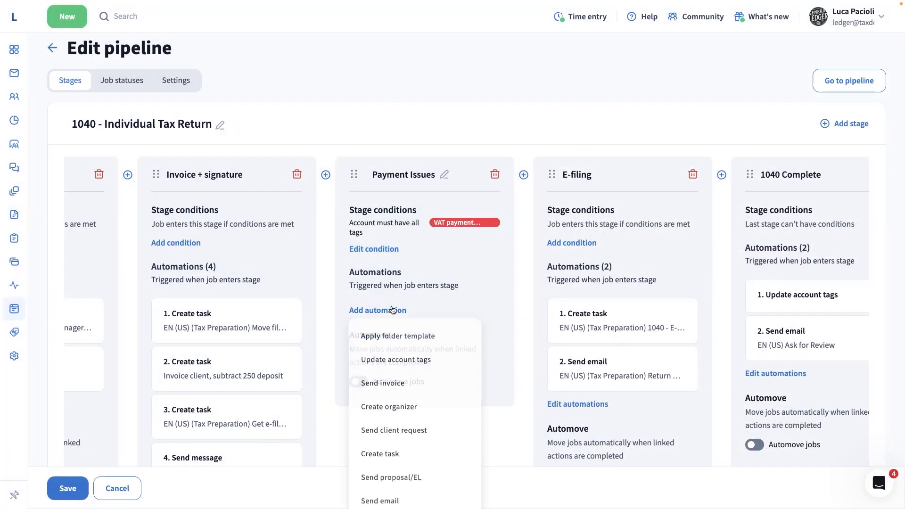
pyautogui.scroll(-3, 398, 382)
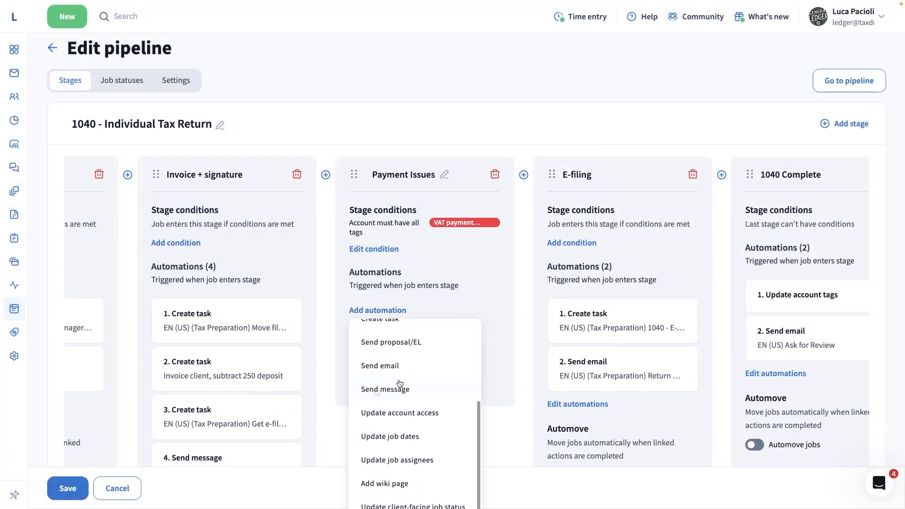
pyautogui.click(377, 391)
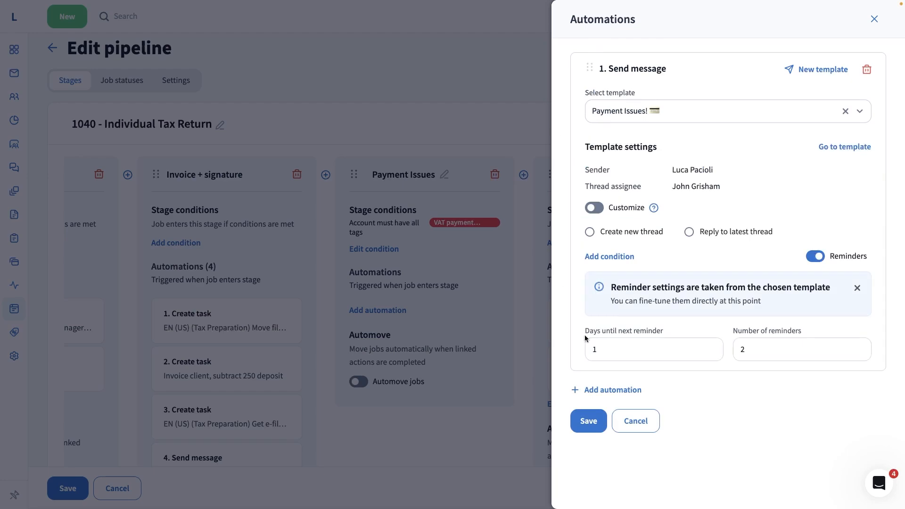
pyautogui.click(595, 419)
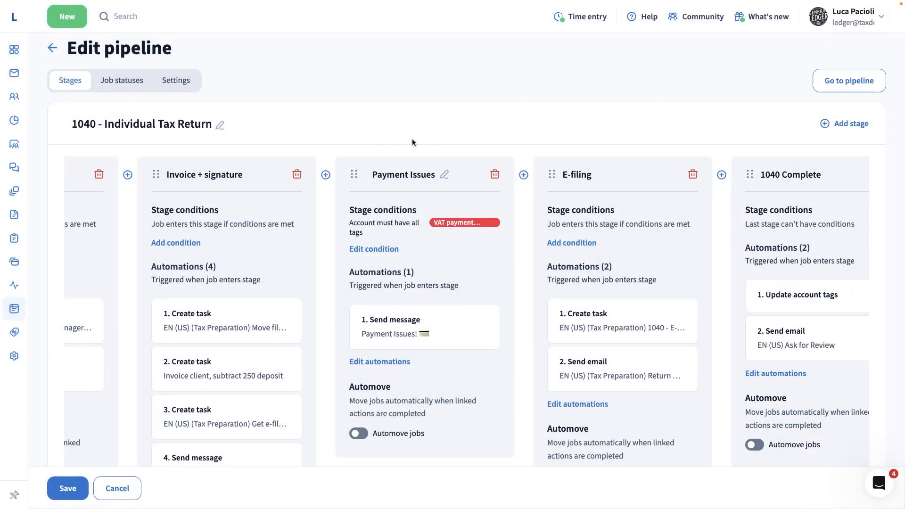
pyautogui.click(443, 174)
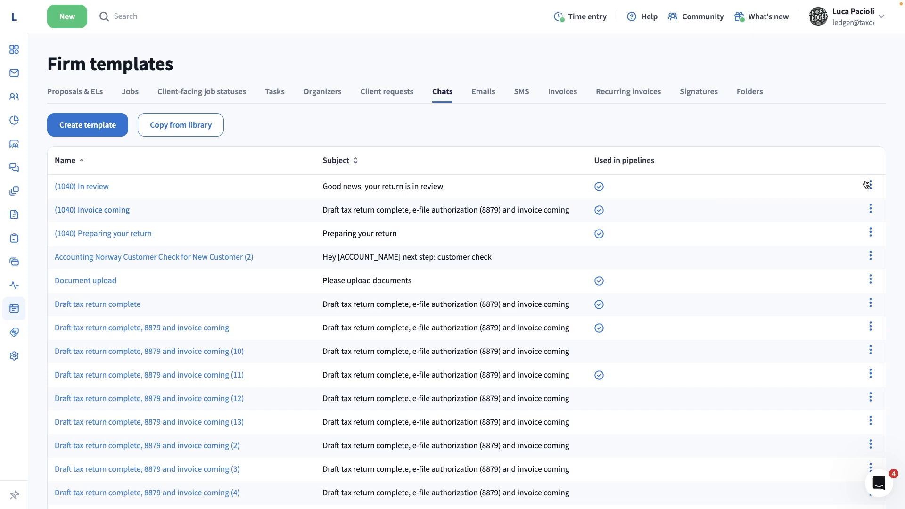
# Duplicate the "(1040) In review" chat template and open the copy for editing.
pyautogui.click(868, 184)
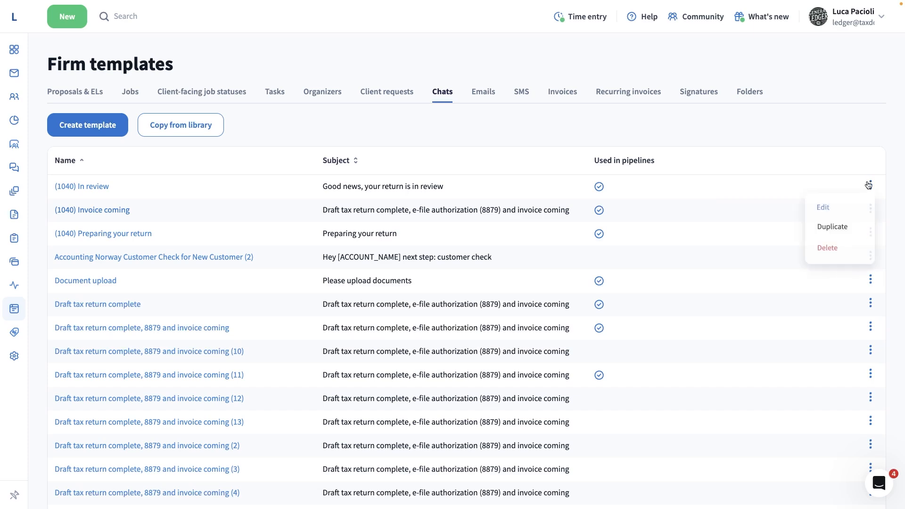
pyautogui.click(833, 229)
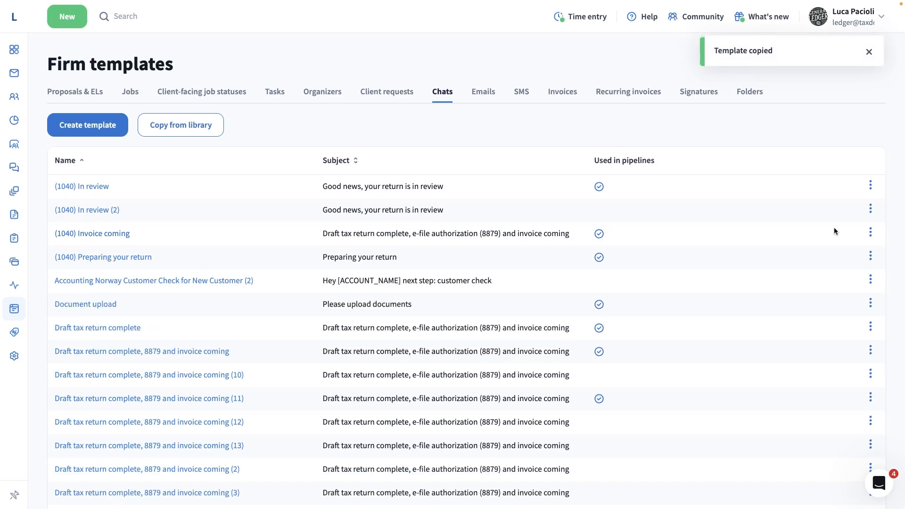
pyautogui.click(103, 215)
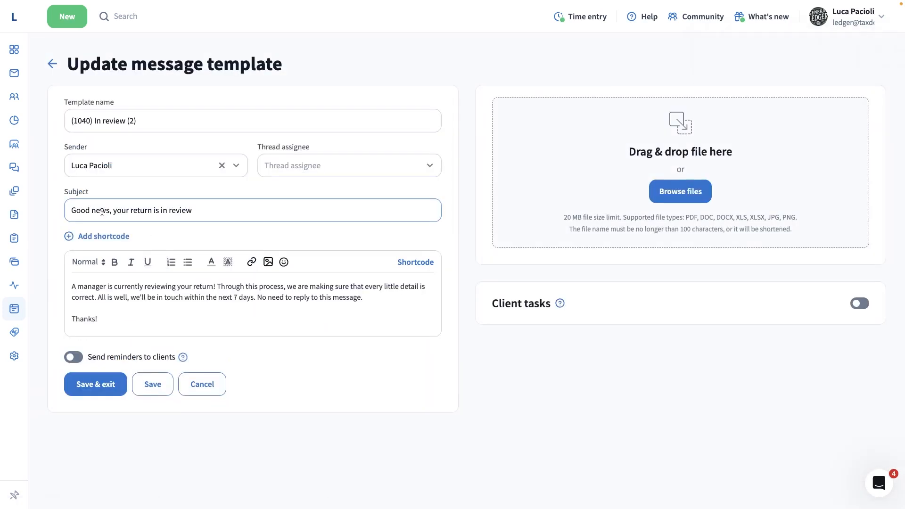
# Append the Account name shortcode to the end of the copied template's subject, and save and close the template.
pyautogui.click(214, 210)
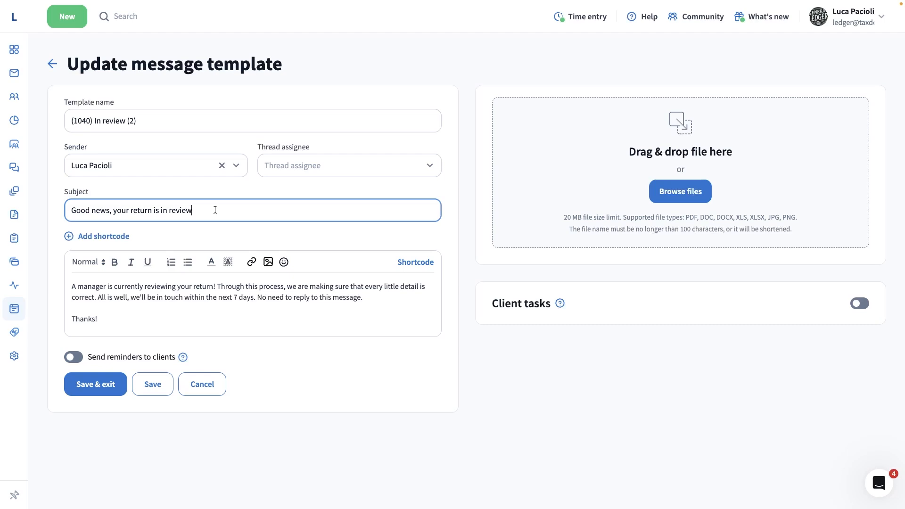
pyautogui.click(118, 237)
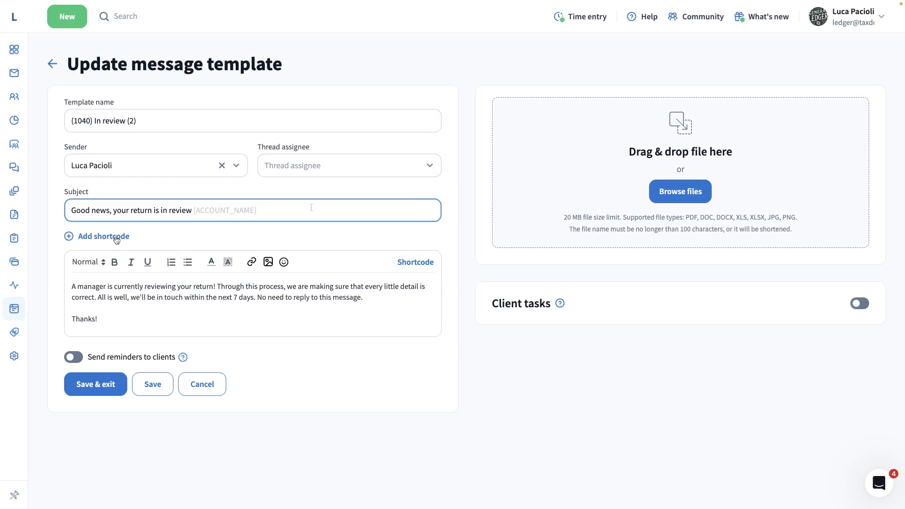
pyautogui.click(92, 382)
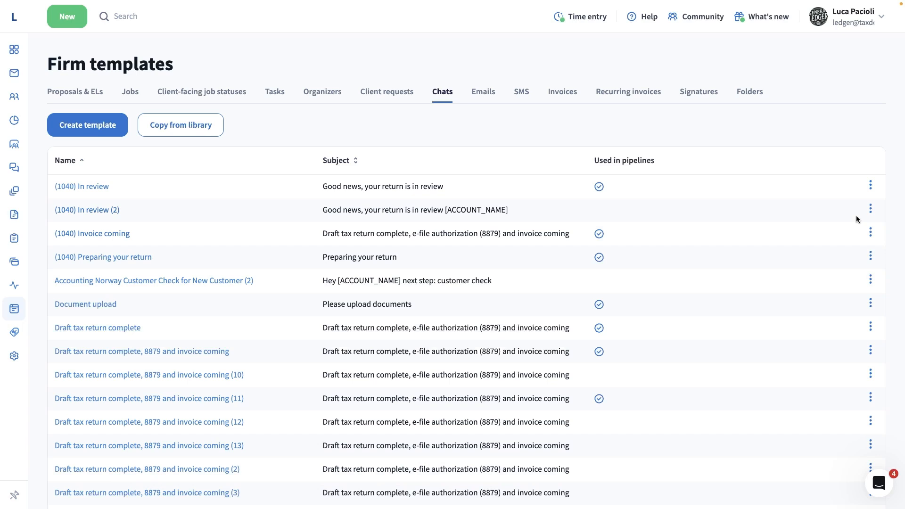
# Delete the duplicated chat template "(1040) In review (2)" from the firm templates.
pyautogui.click(871, 209)
pyautogui.click(827, 272)
pyautogui.click(334, 280)
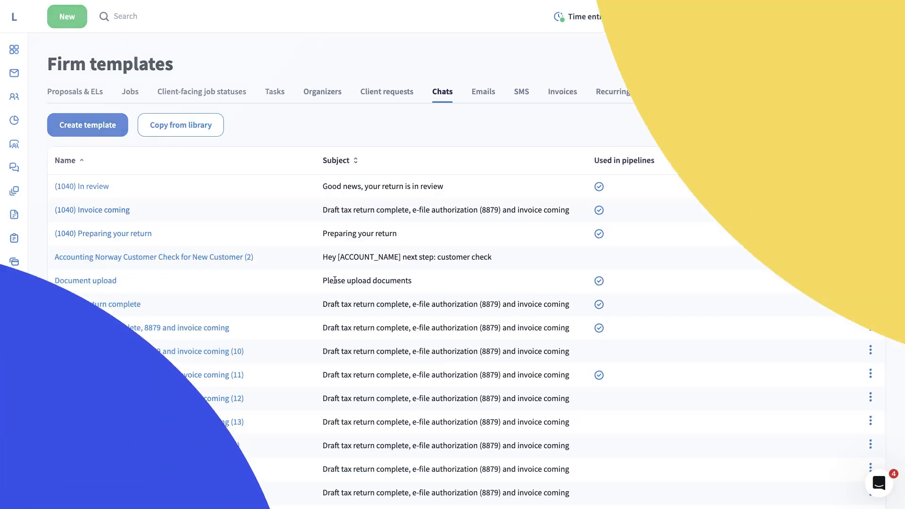